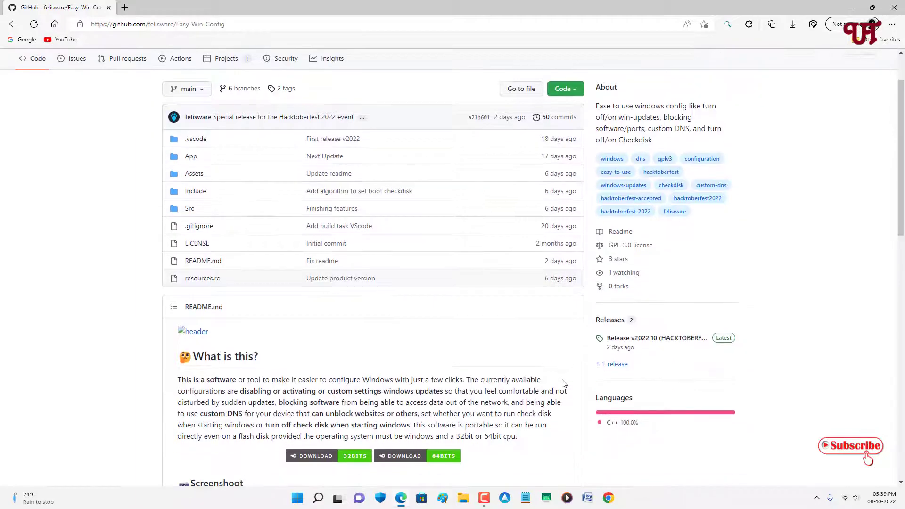
Step: Download the 64-bit Easy Win Config zip from the repository's Releases page, show it in its folder and close the browser
scroll(564, 383, "down", 4)
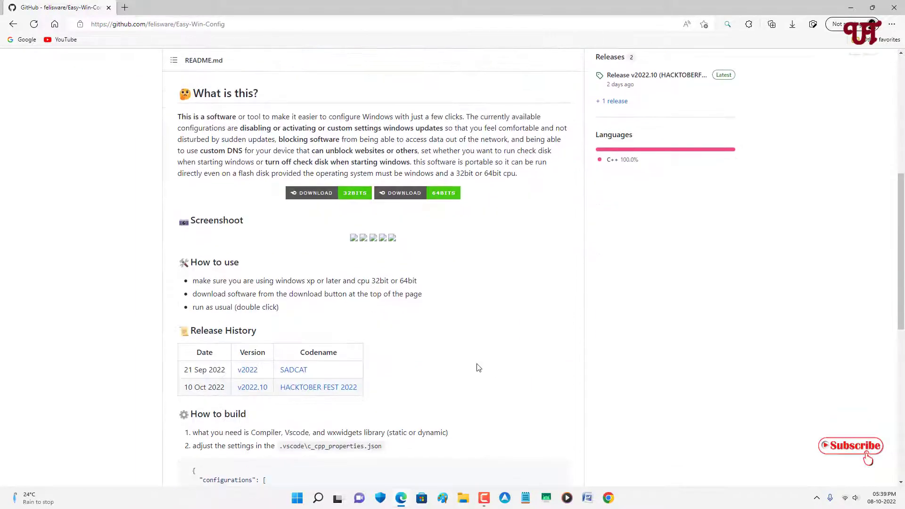
scroll(610, 378, "up", 5)
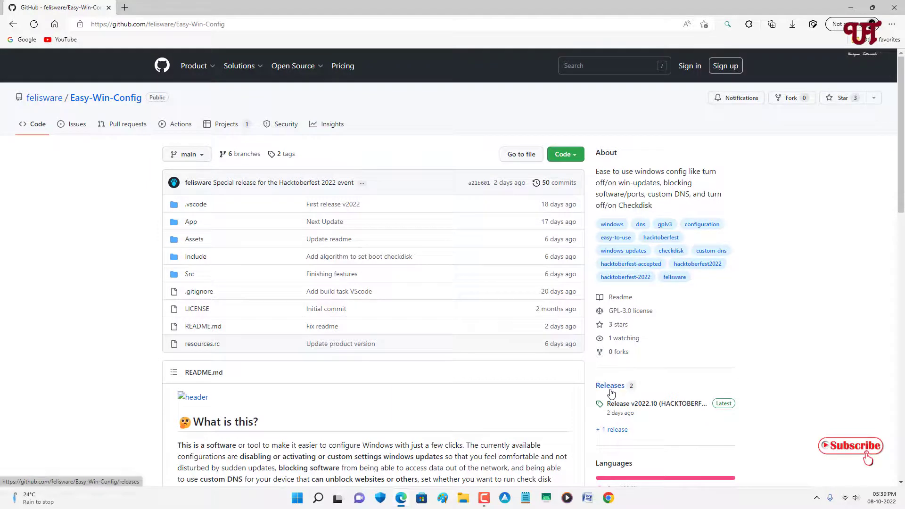
left_click(610, 389)
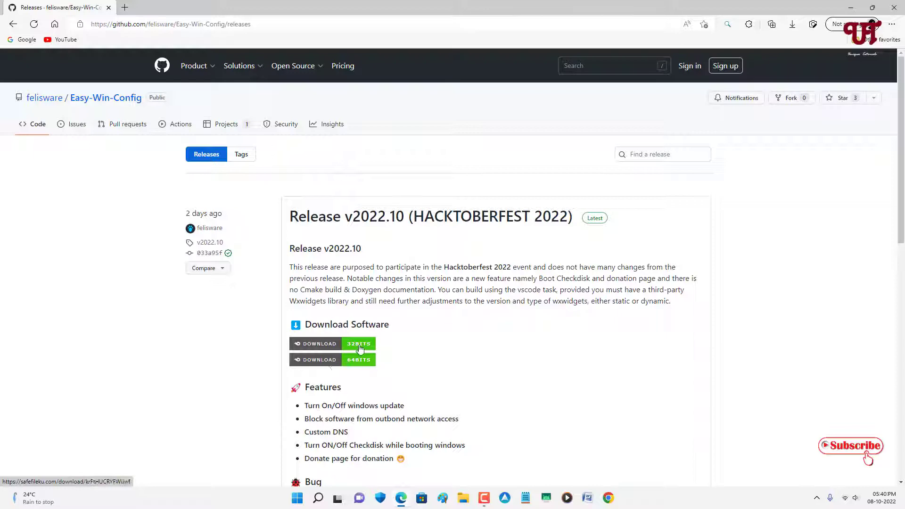
left_click(327, 366)
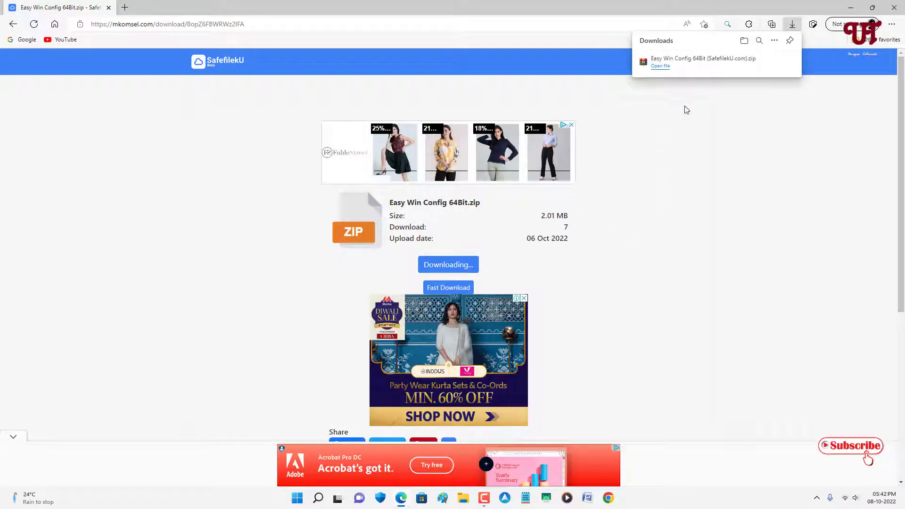
left_click(765, 61)
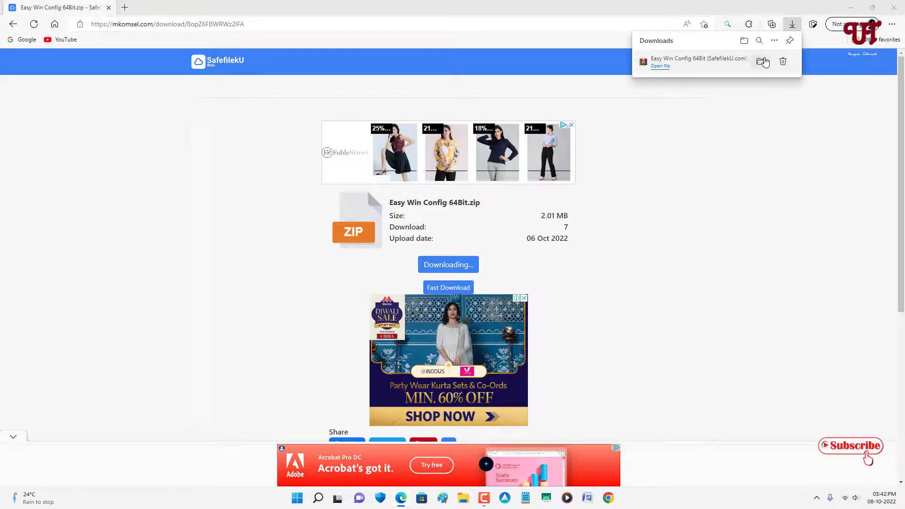
left_click(894, 8)
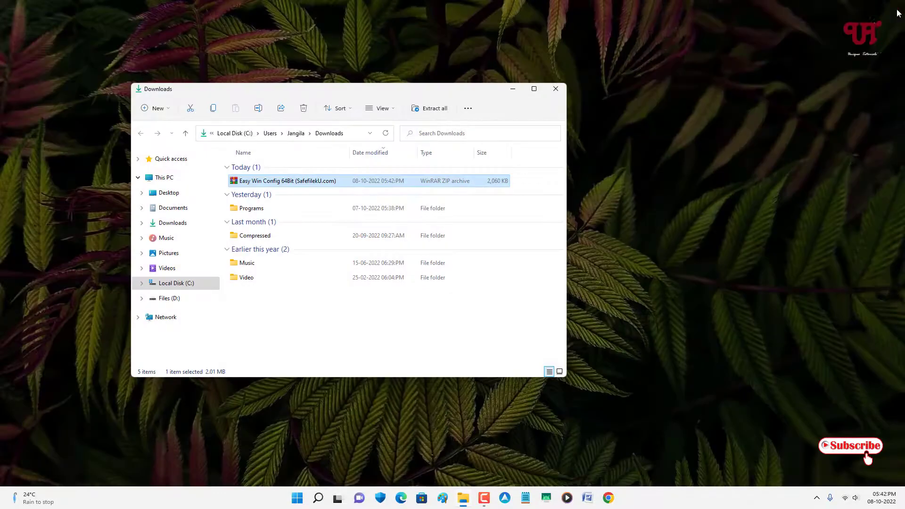
Step: Extract the Easy Win Config 64Bit (SafefilekU.com) archive into its own folder in Downloads and close the archive
double_click(256, 180)
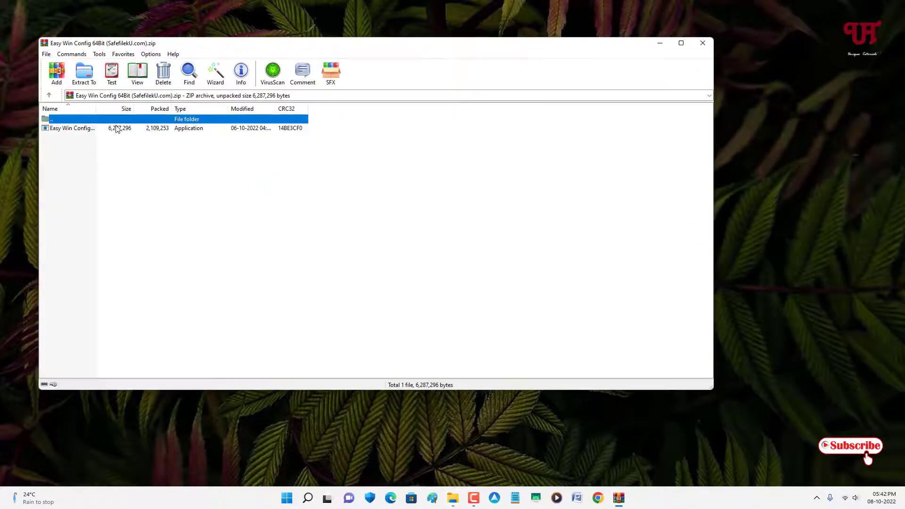
left_click(87, 79)
left_click(405, 316)
left_click(703, 44)
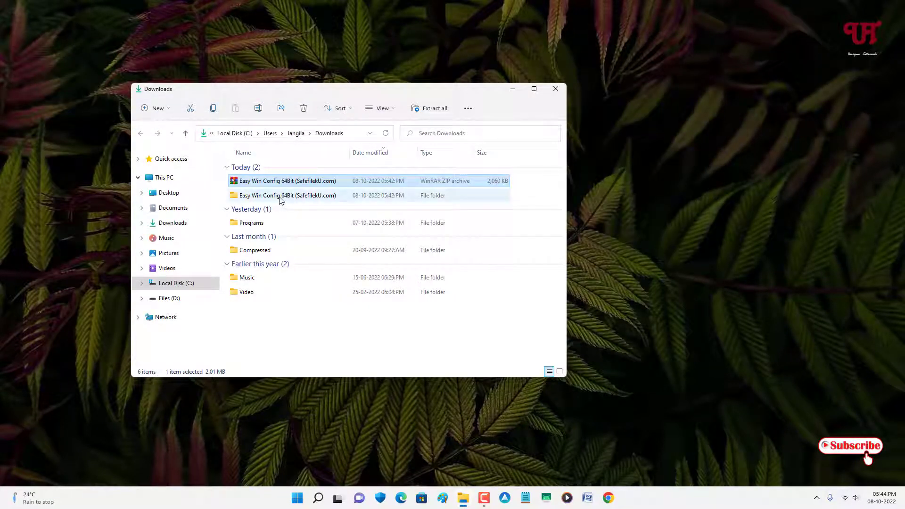
Step: Launch Easy Win Config 64Bit from the extracted folder and turn off the Windows Update service
double_click(280, 197)
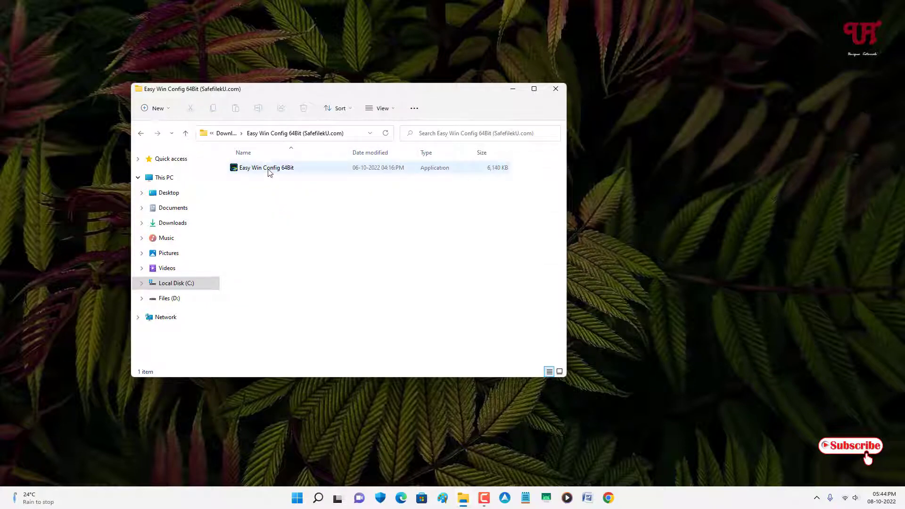
left_click(270, 172)
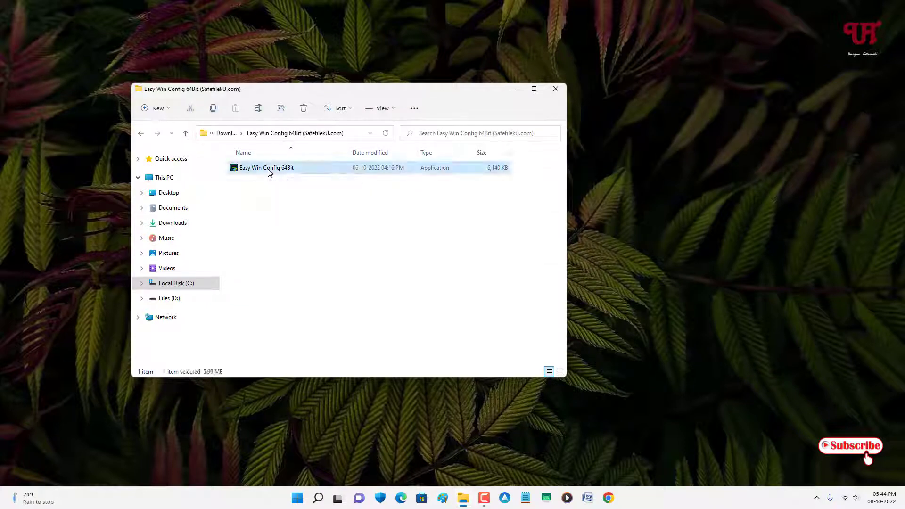
key("Return")
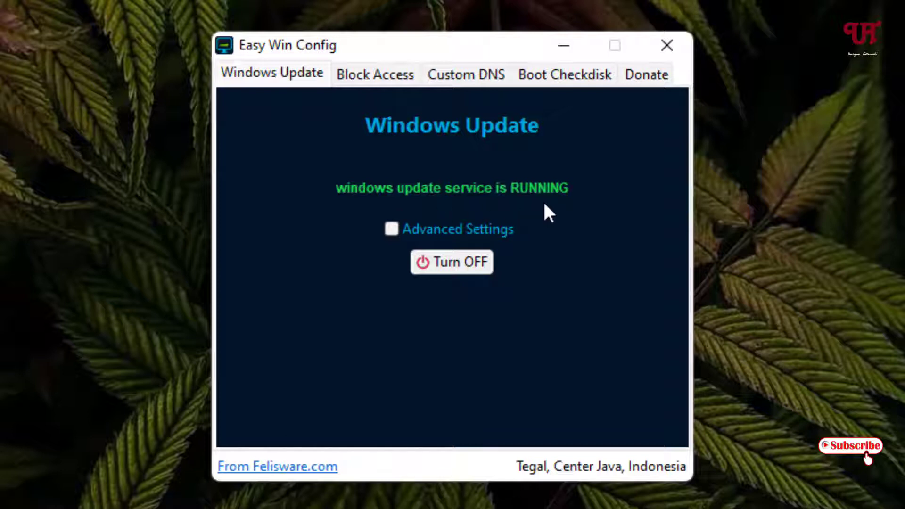
left_click(470, 265)
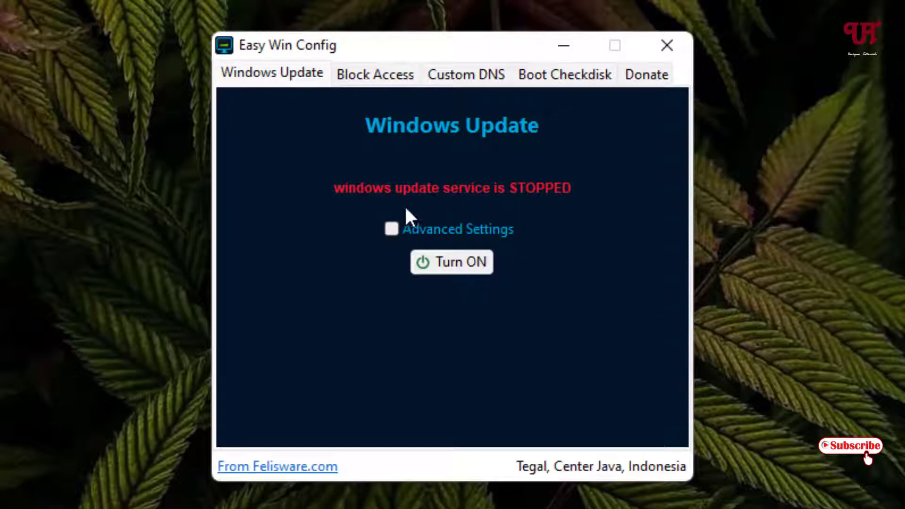
Step: Start a new Block Access rule and name the blocked target Chrome
left_click(360, 76)
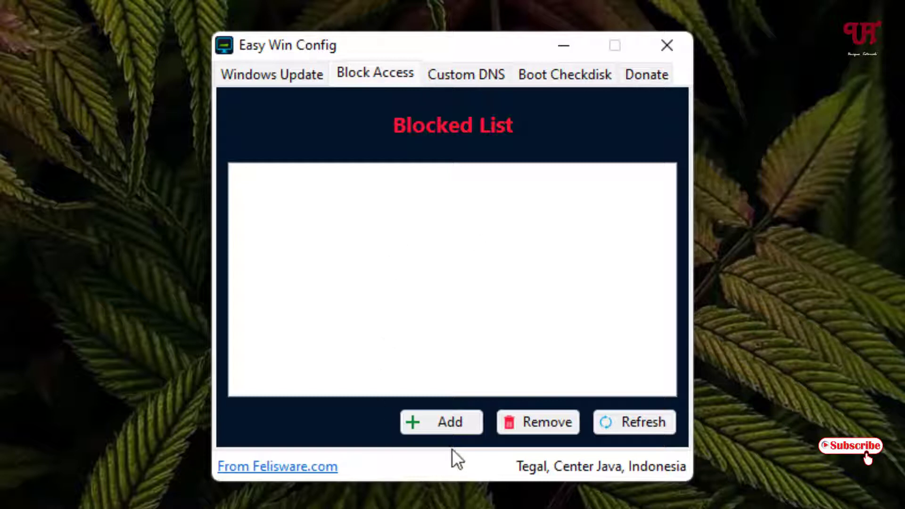
left_click(439, 427)
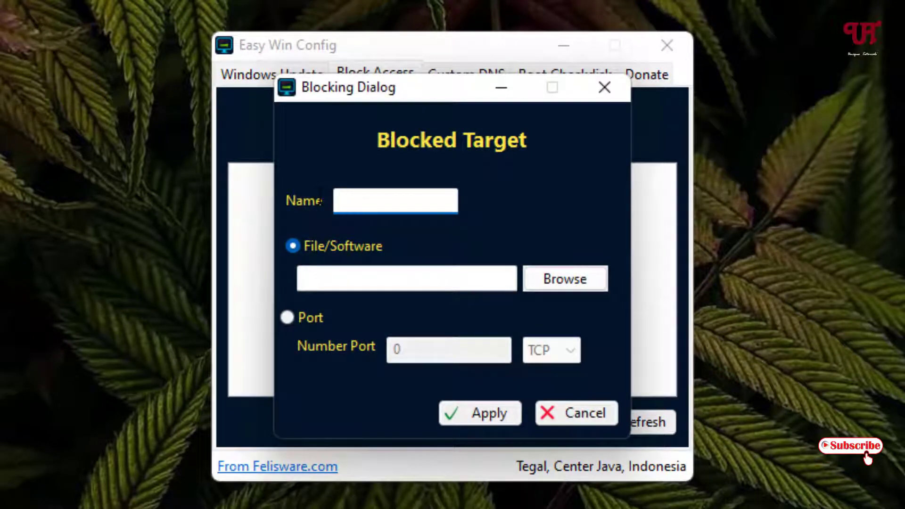
type("Chrome")
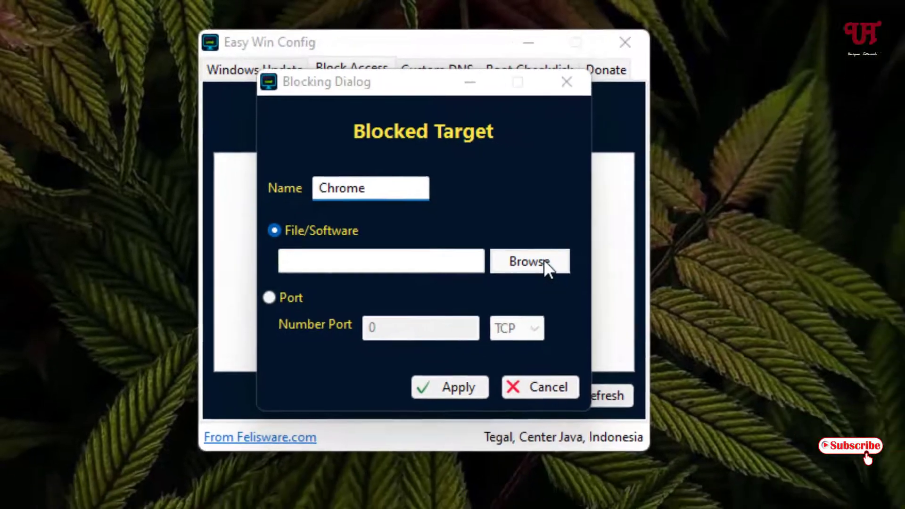
Step: Choose the chrome application in C:\Program Files\Google\Chrome\Application as the software to block
left_click(582, 280)
left_click(247, 371)
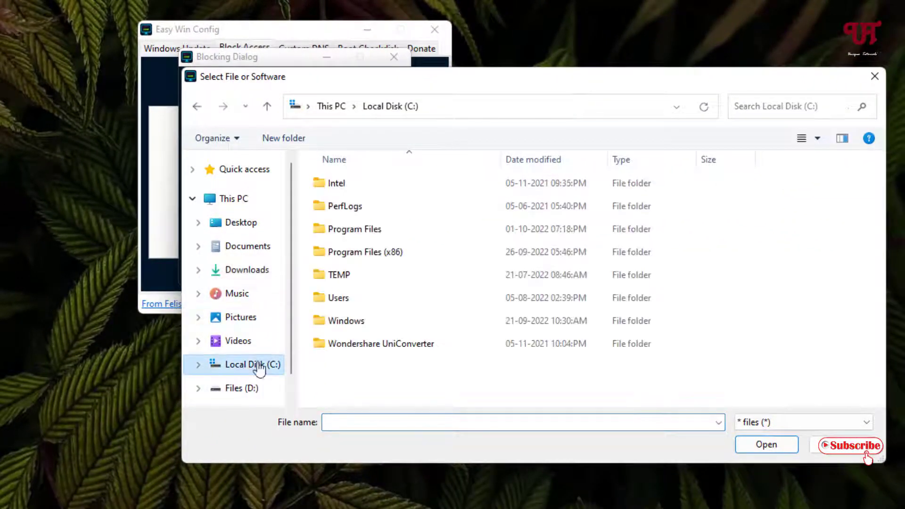
double_click(351, 230)
double_click(349, 301)
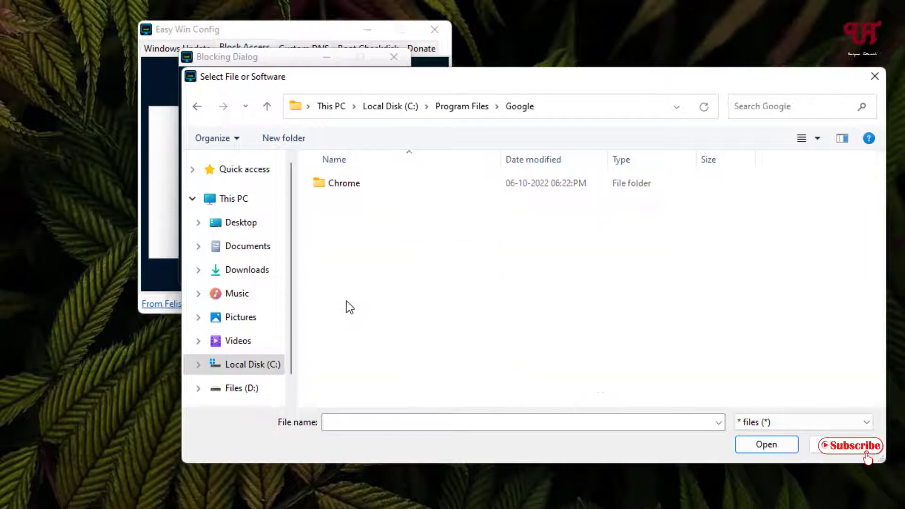
double_click(351, 184)
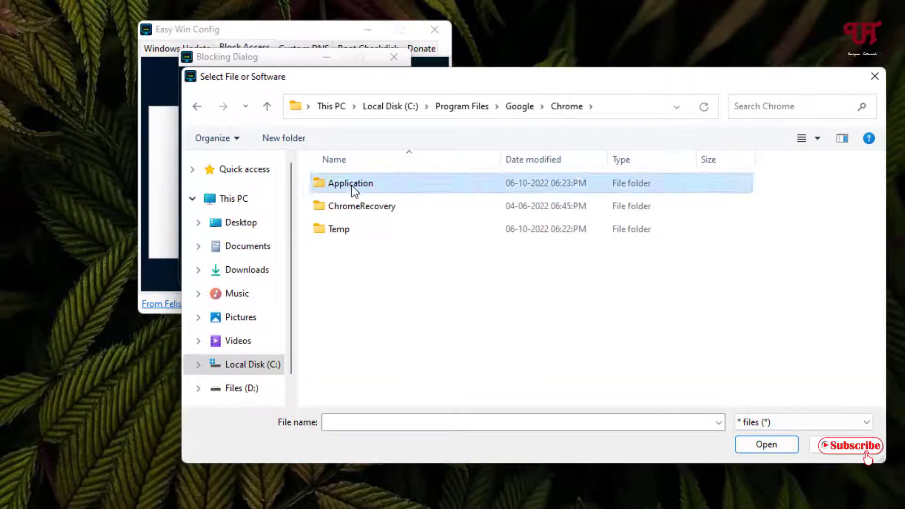
double_click(352, 185)
left_click(337, 233)
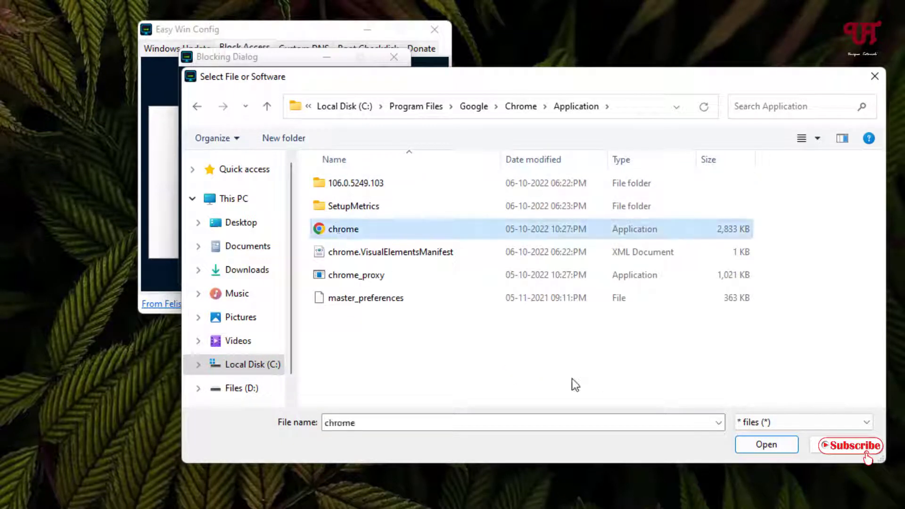
left_click(766, 448)
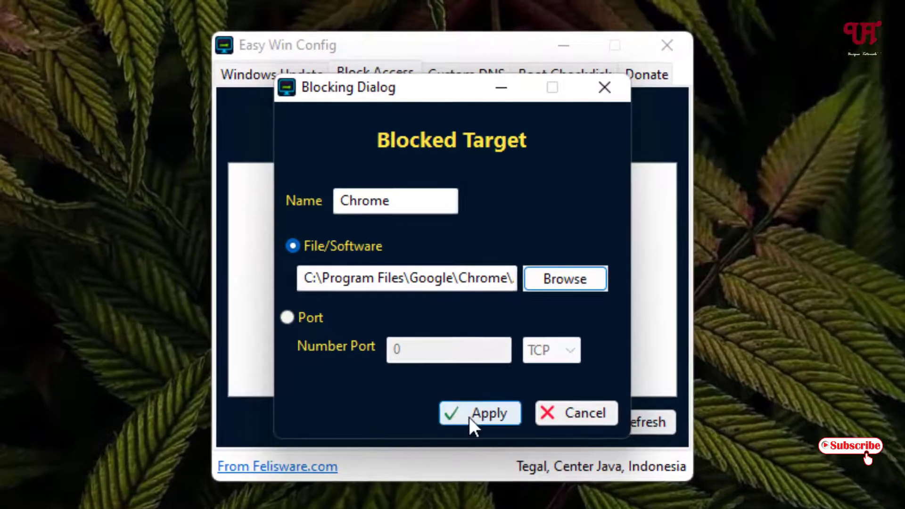
Step: Apply the Chrome block rule, dismiss its confirmation and select the Chrome entry in the Blocked List
left_click(393, 343)
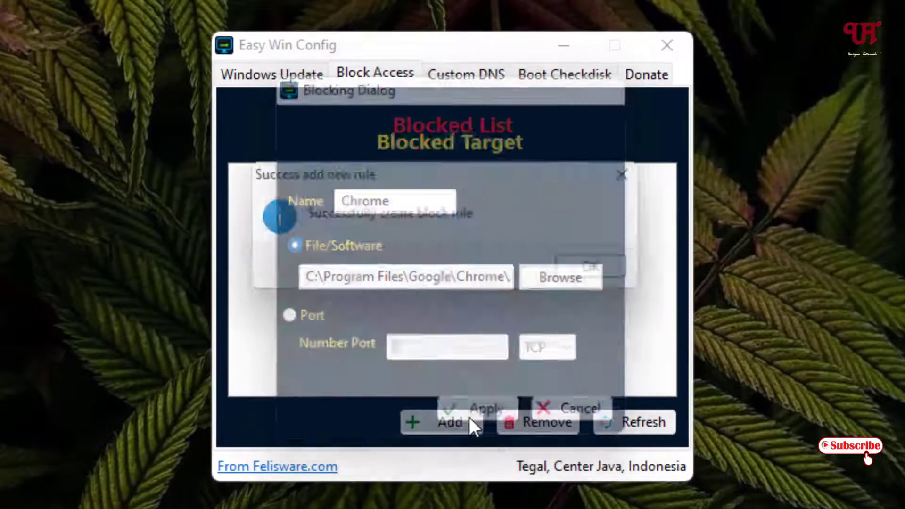
left_click(606, 269)
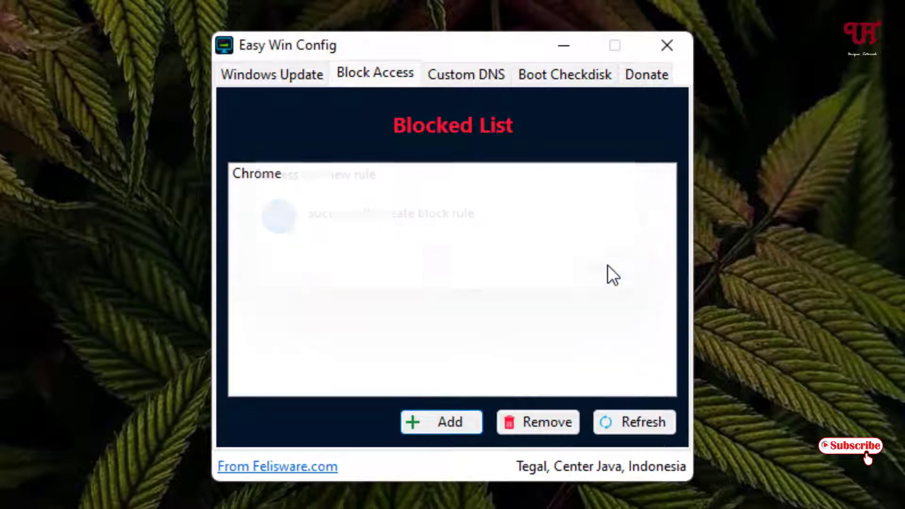
left_click(255, 200)
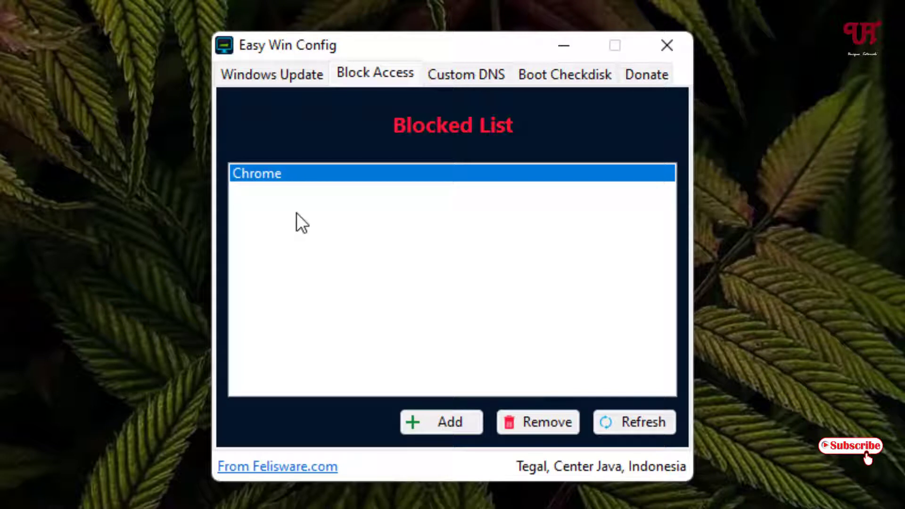
Step: Review the Custom DNS and Boot Checkdisk settings, and return to the Windows Update settings
left_click(466, 75)
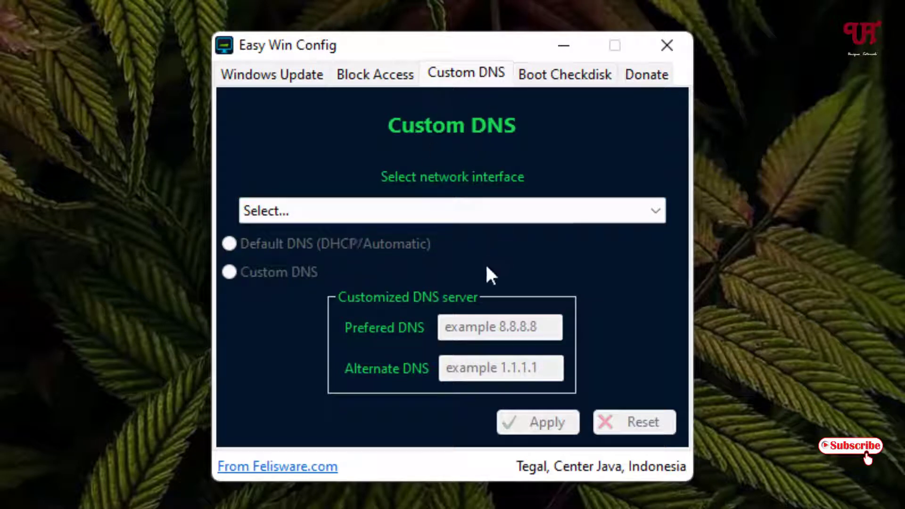
left_click(560, 81)
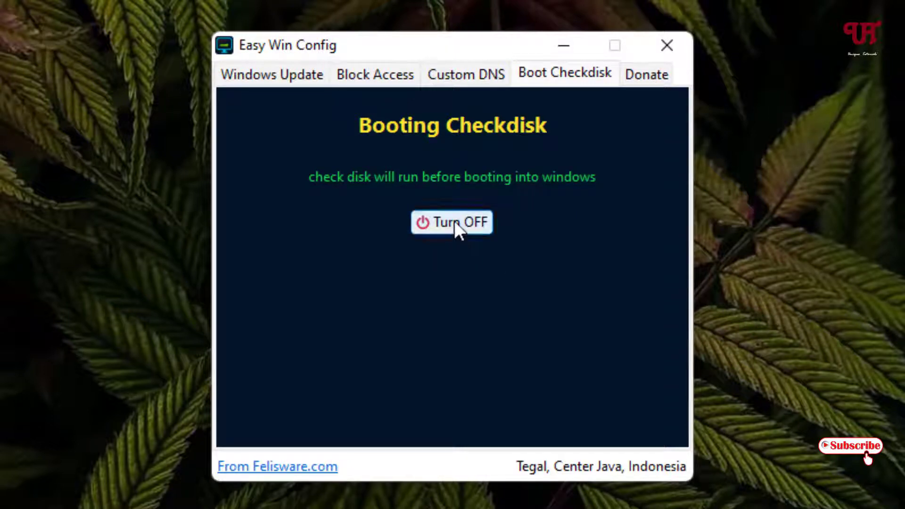
left_click(262, 71)
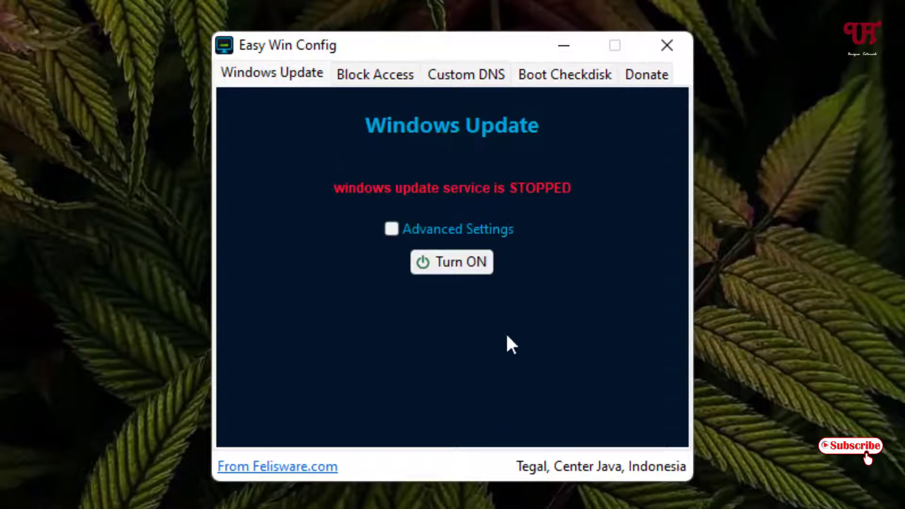
Step: Close Easy Win Config and restart the computer
left_click(669, 40)
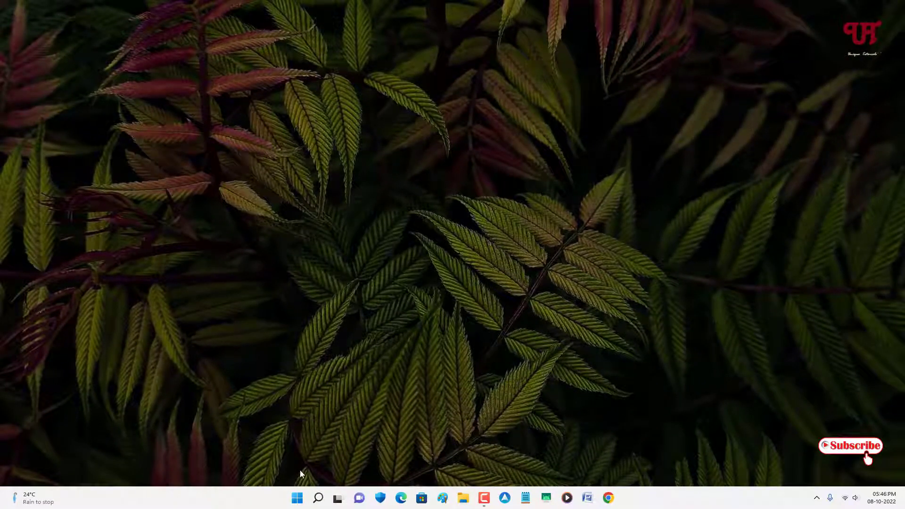
left_click(297, 501)
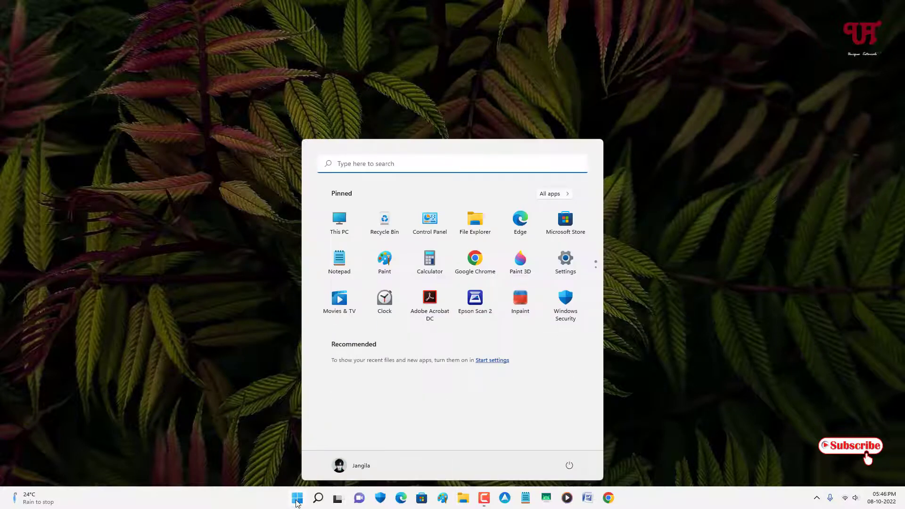
left_click(571, 467)
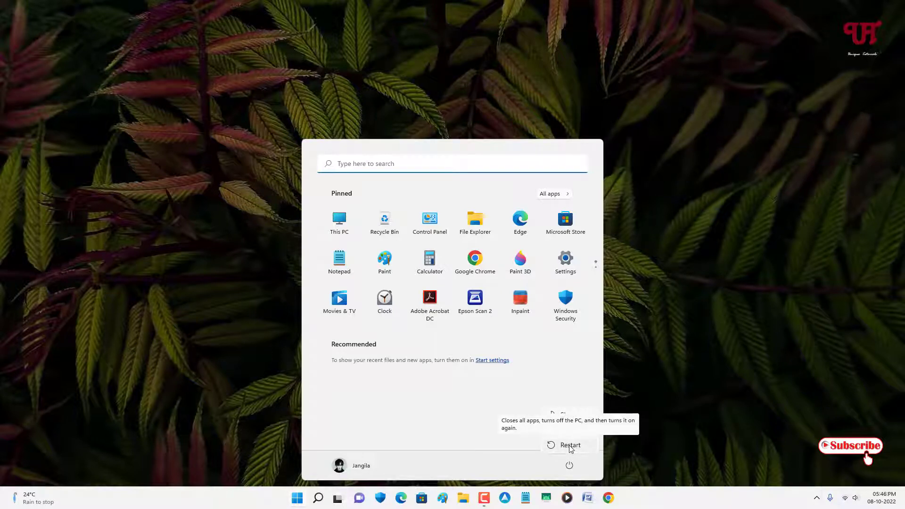
left_click(570, 445)
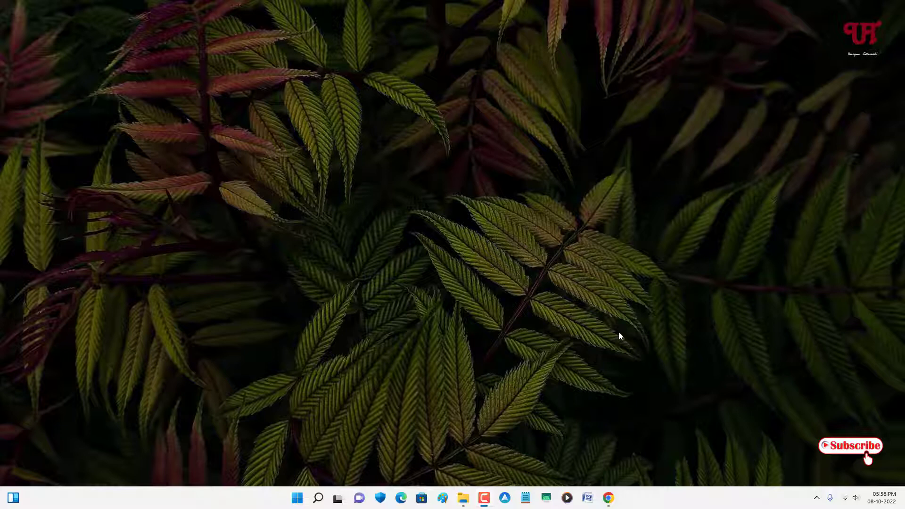
Step: Open google.com in Chrome and reload it to test the network block, and close the browser
left_click(608, 497)
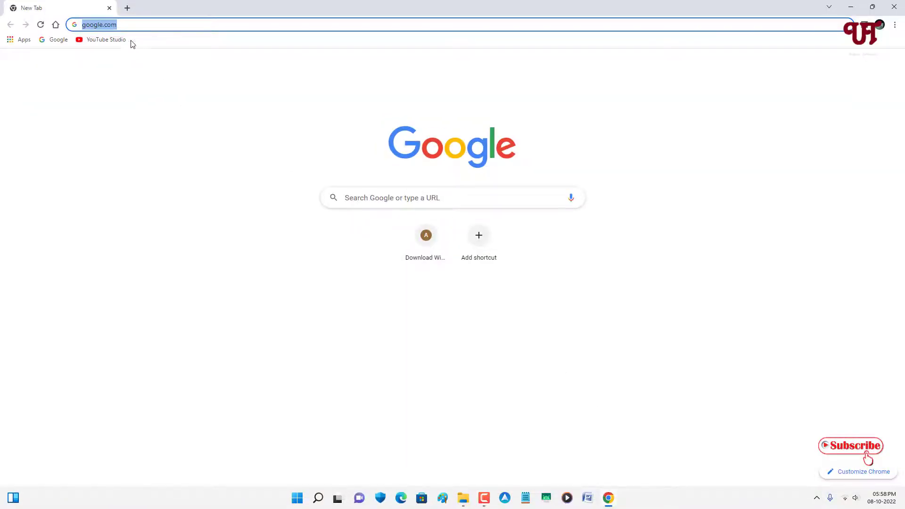
left_click(132, 26)
key("Return")
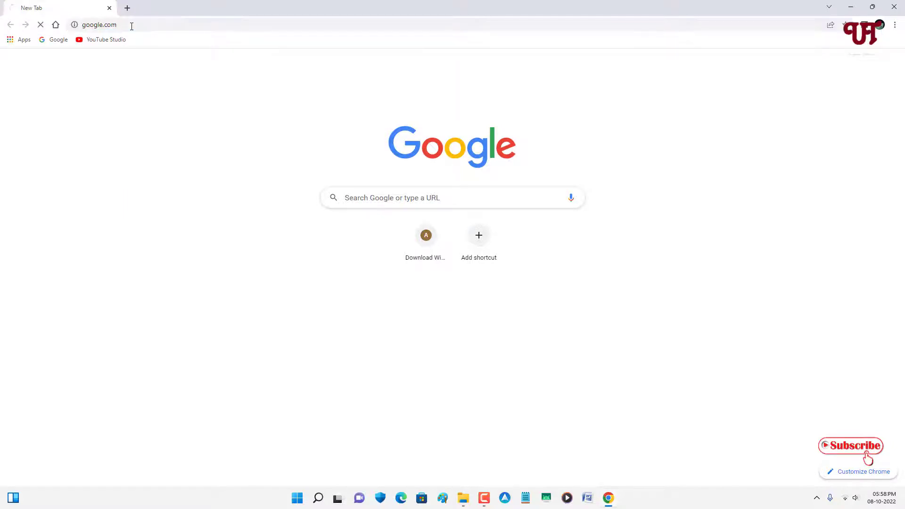
key("F5")
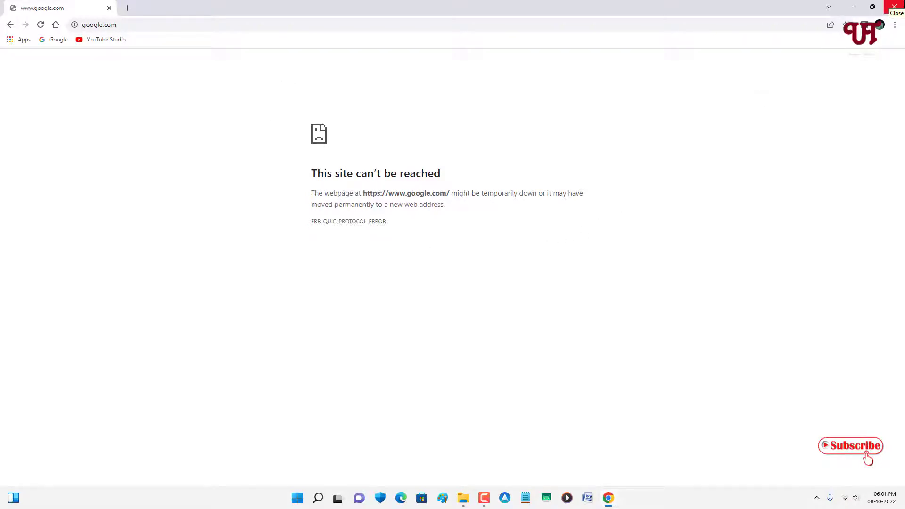
left_click(894, 7)
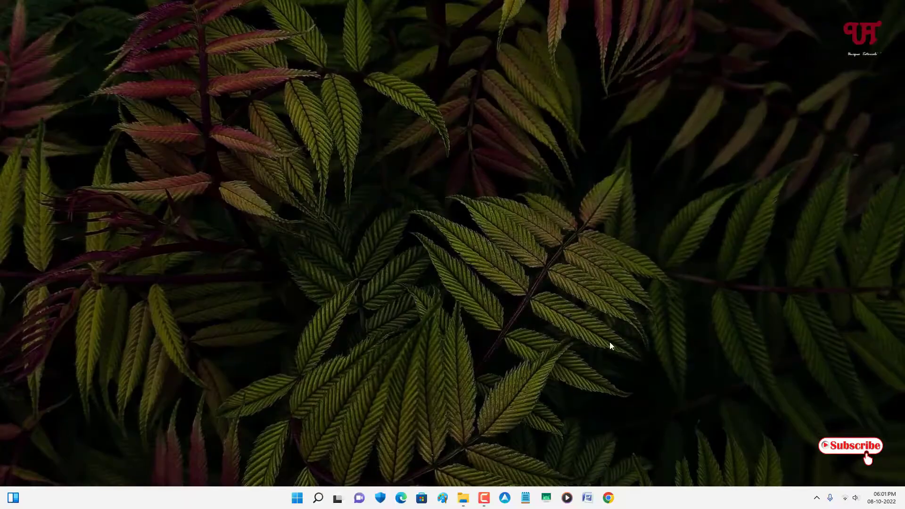
Step: Launch Easy Win Config 64Bit from its Downloads folder and turn the Windows Update service on
left_click(463, 497)
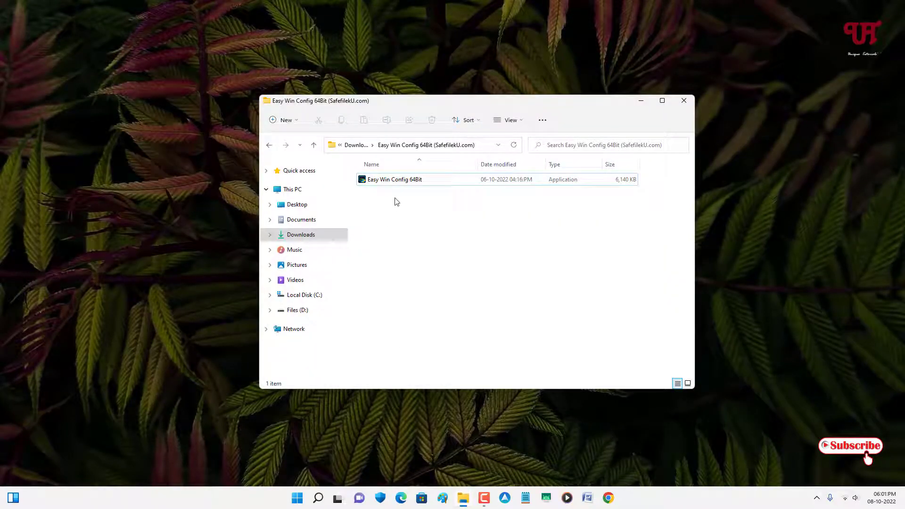
left_click(398, 181)
double_click(399, 182)
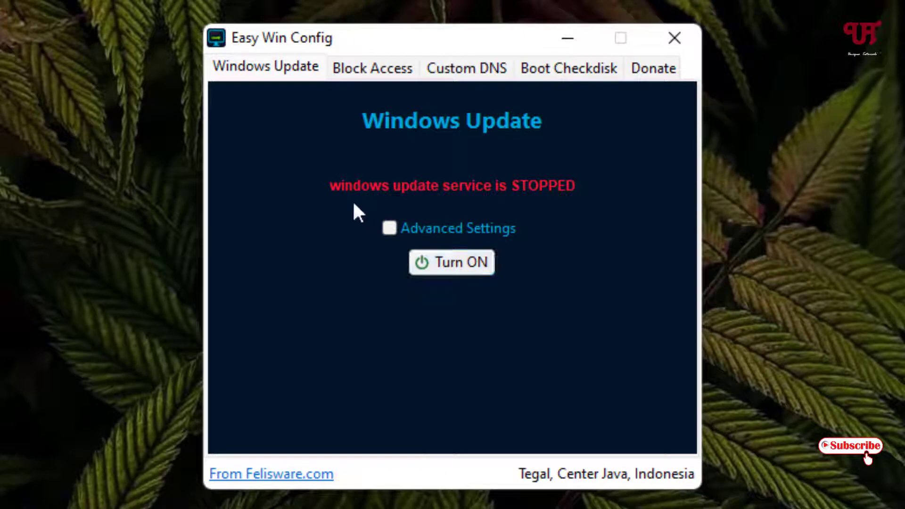
left_click(454, 269)
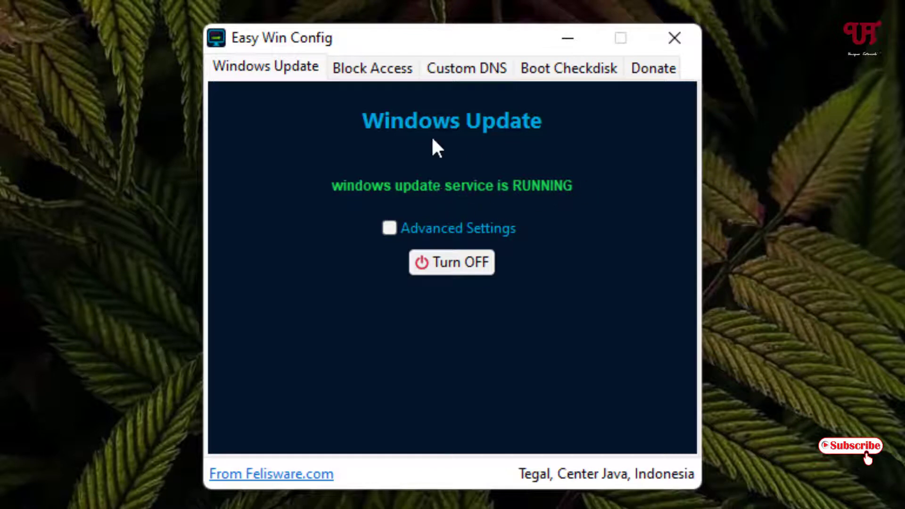
Step: Remove the Chrome entry from the Blocked List under Block Access and dismiss the confirmation
left_click(355, 69)
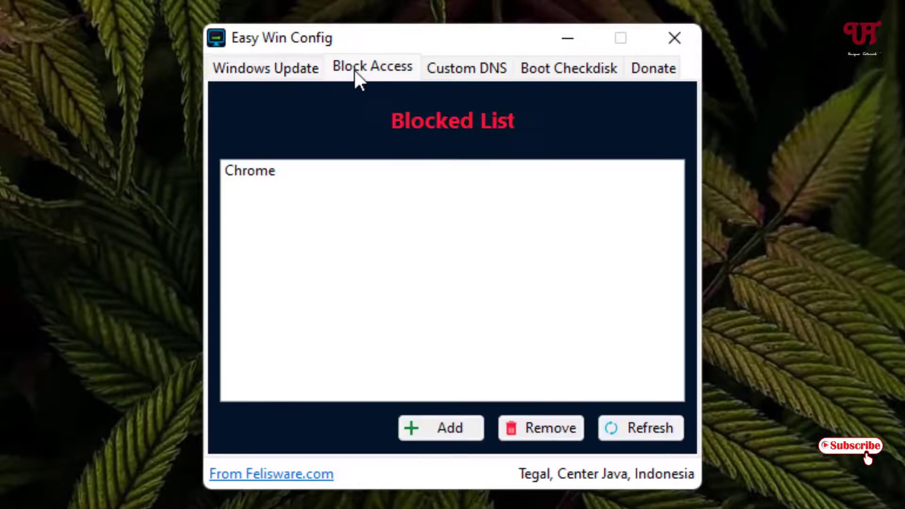
left_click(245, 172)
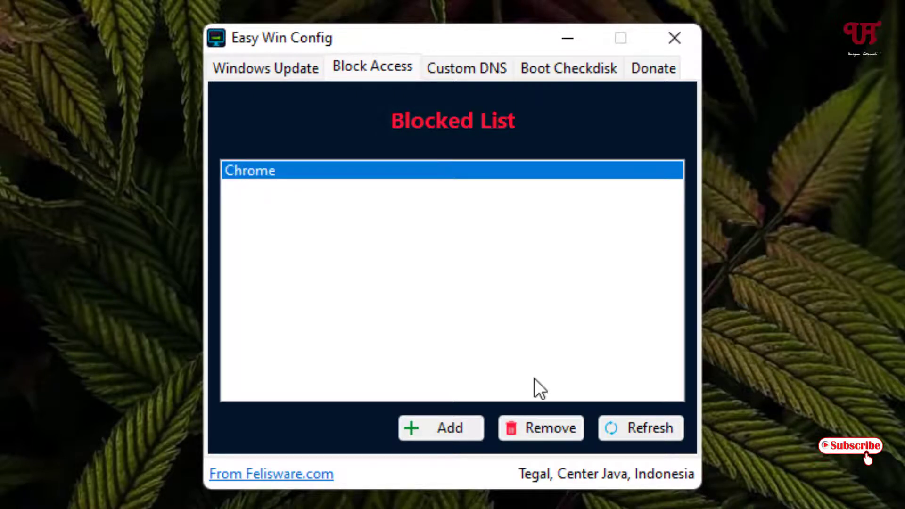
left_click(553, 429)
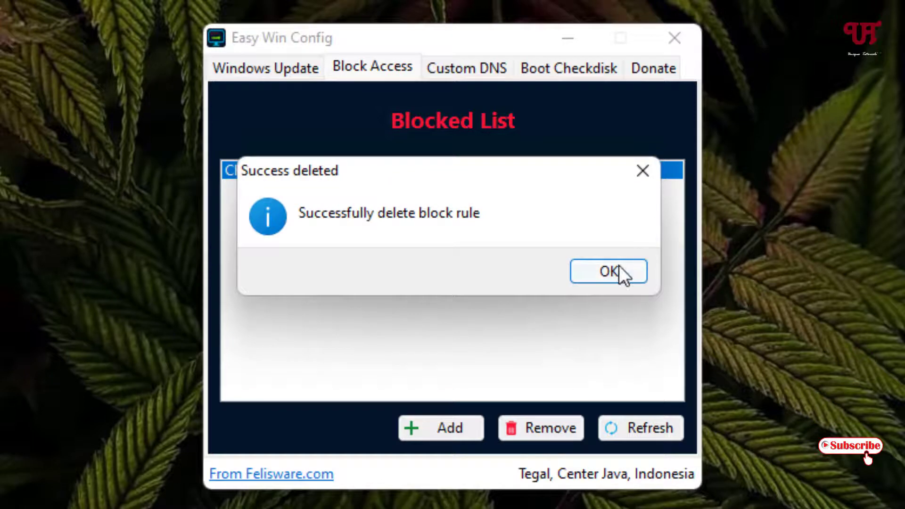
left_click(617, 273)
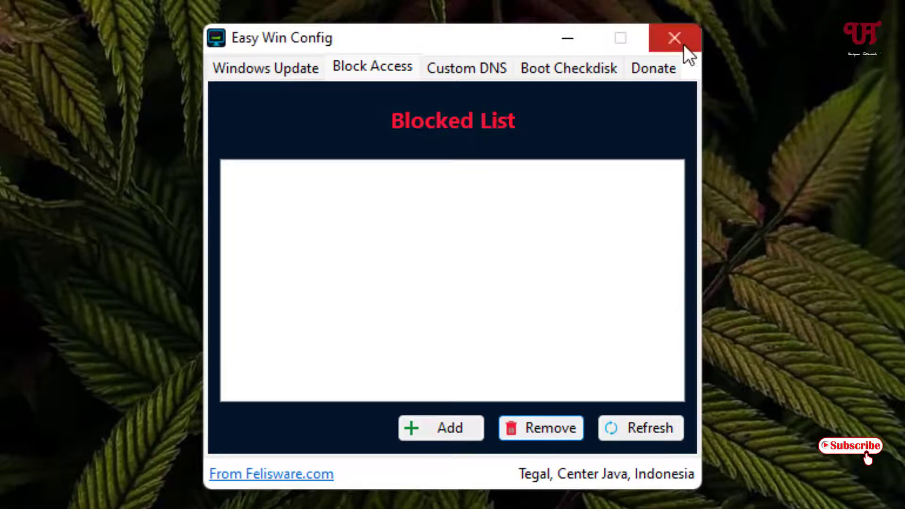
Step: Close Easy Win Config and restart the computer to apply the removed Chrome block
left_click(684, 44)
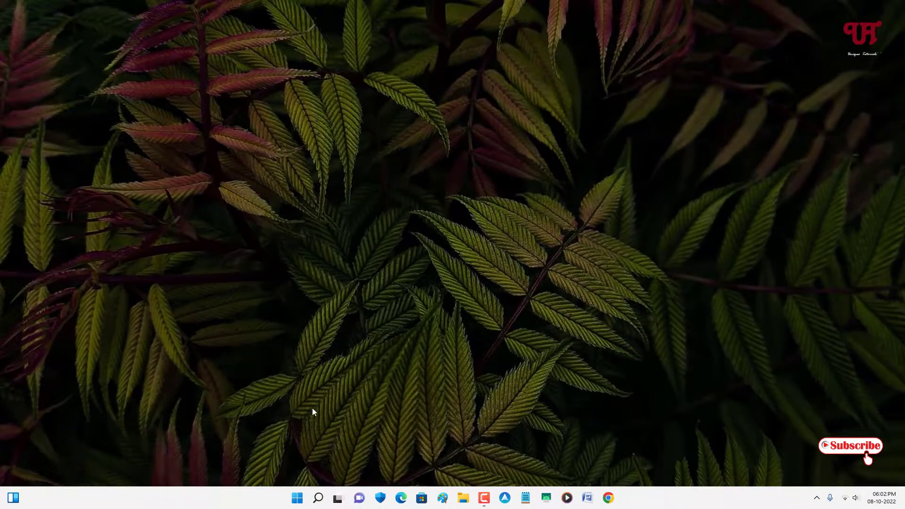
left_click(297, 497)
left_click(570, 469)
Step: Load google.com in Chrome, open Google Images to test the restored network access, and close the browser
left_click(611, 498)
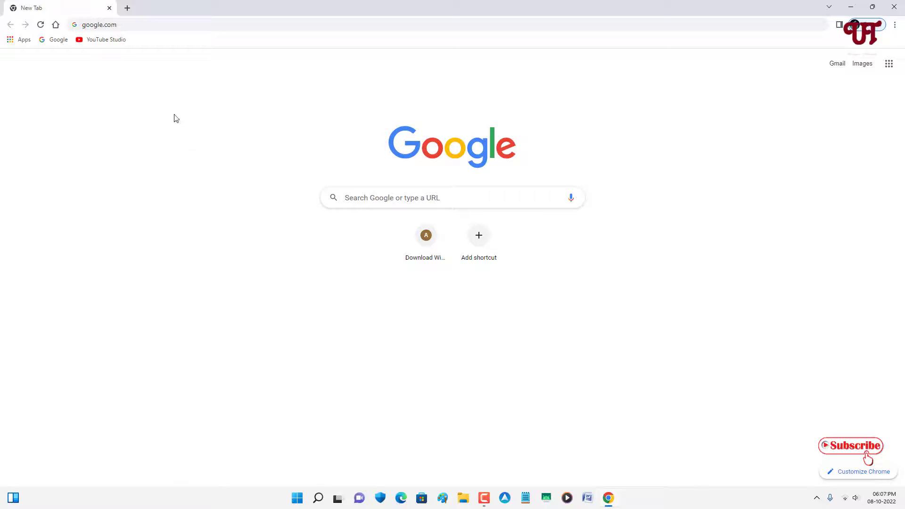
left_click(127, 26)
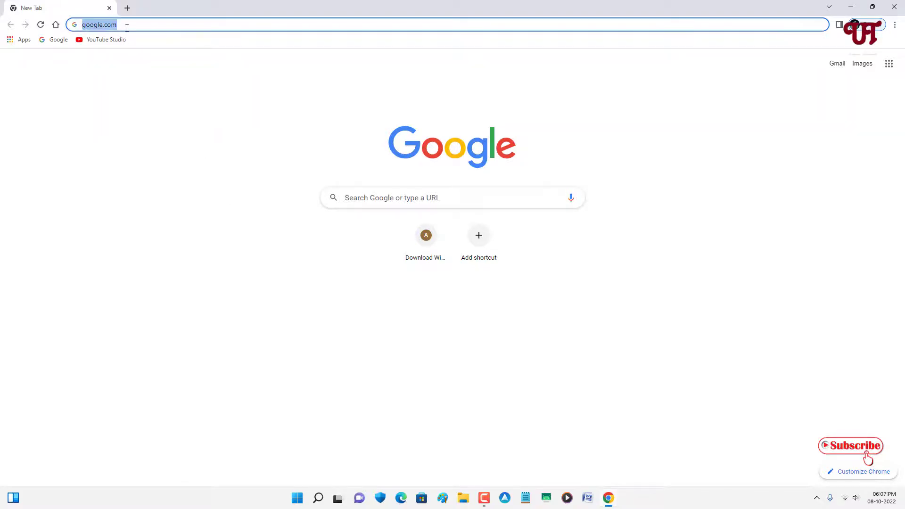
key("Return")
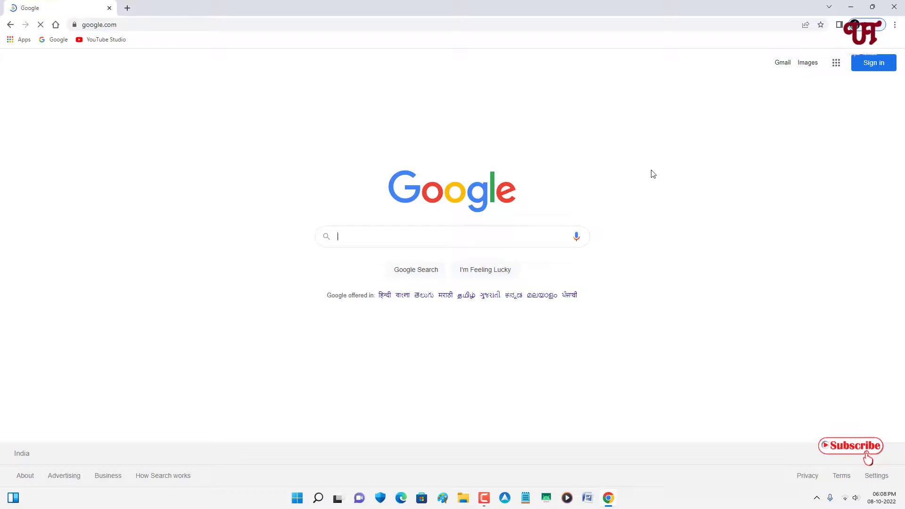
left_click(808, 62)
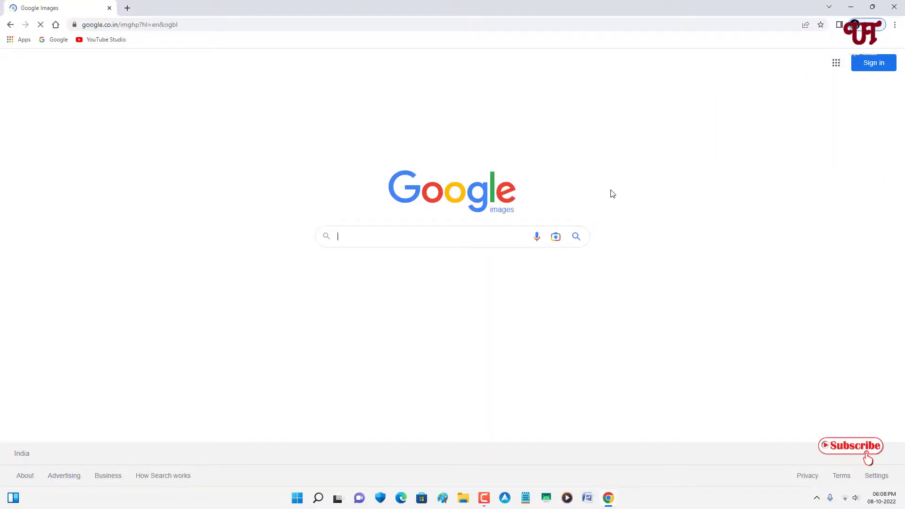
left_click(895, 9)
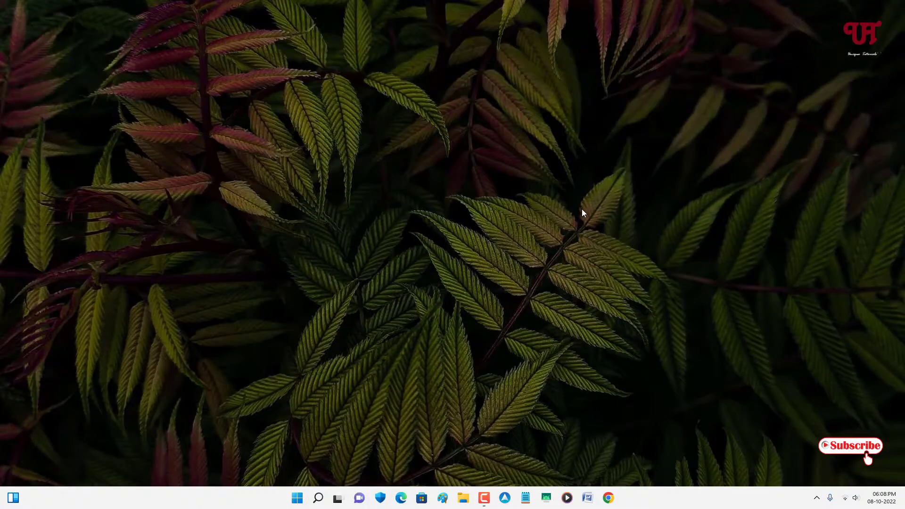